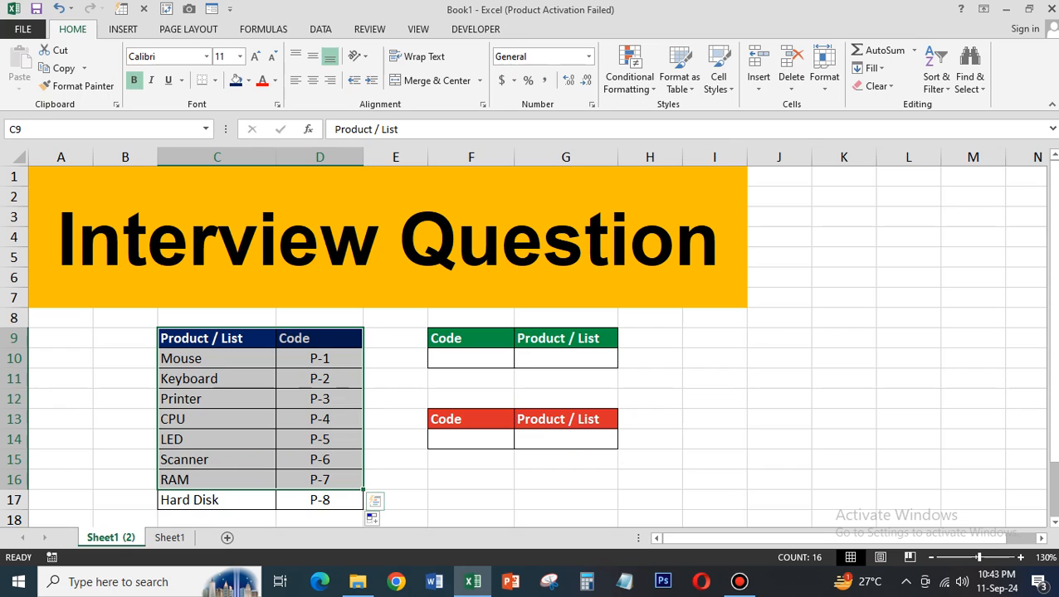
{"action": "left_click_drag", "start_coordinate": [216, 358], "coordinate": [217, 400]}
{"action": "left_click", "coordinate": [319, 338]}
{"action": "left_click_drag", "start_coordinate": [320, 339], "coordinate": [319, 479]}
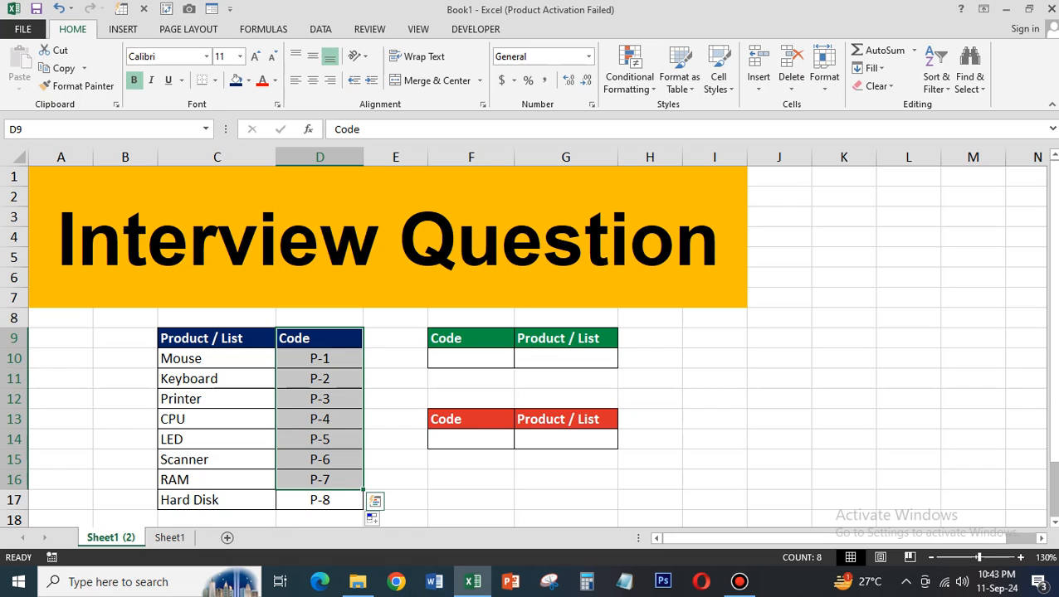
{"action": "left_click", "coordinate": [217, 379]}
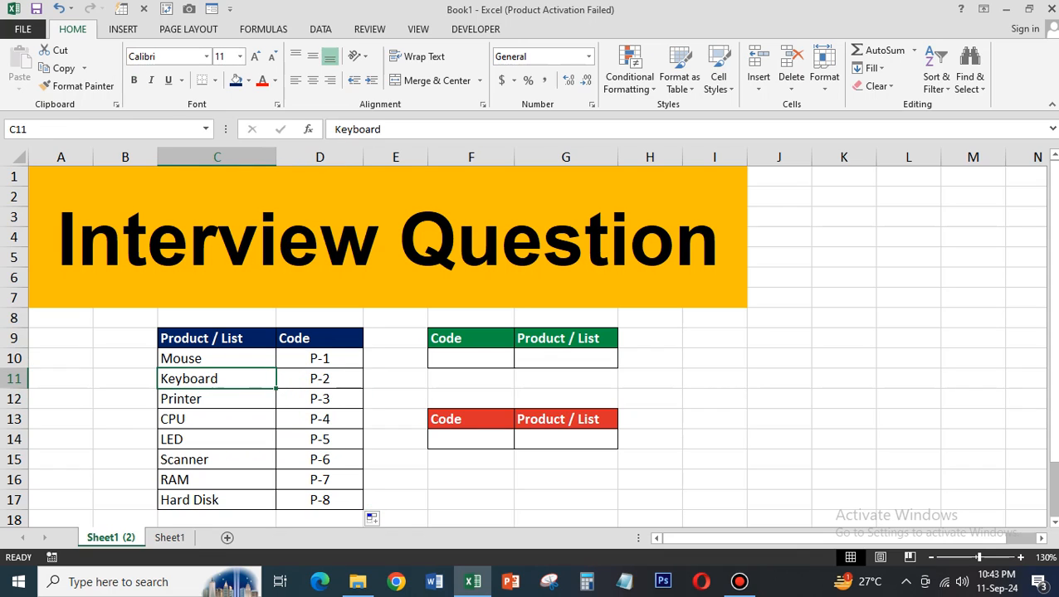
Enter the code P-4 in cell F10 of the green lookup table
{"action": "left_click", "coordinate": [470, 359]}
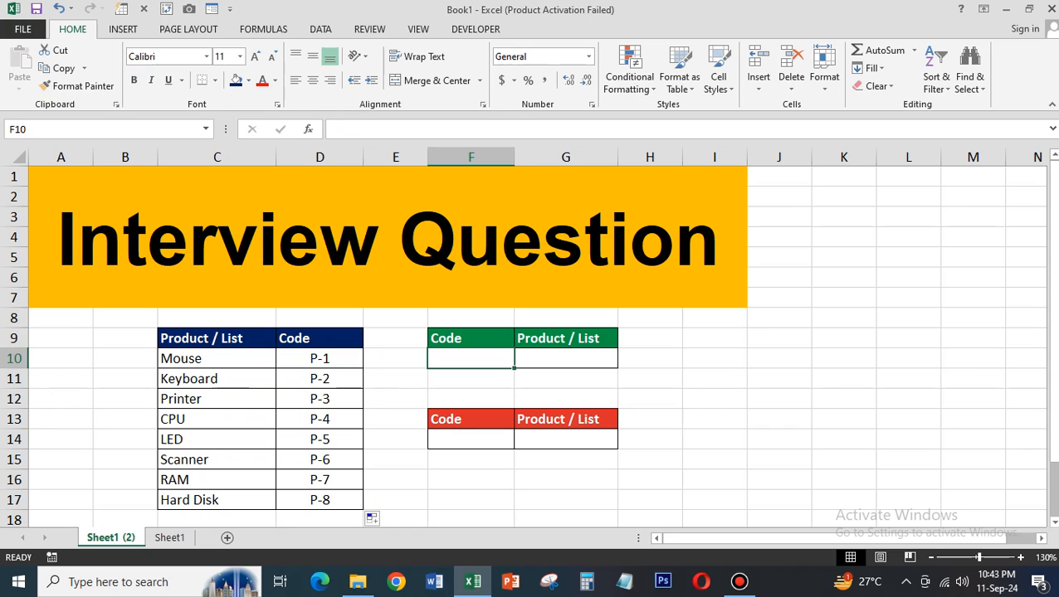
{"action": "type", "text": "P-"}
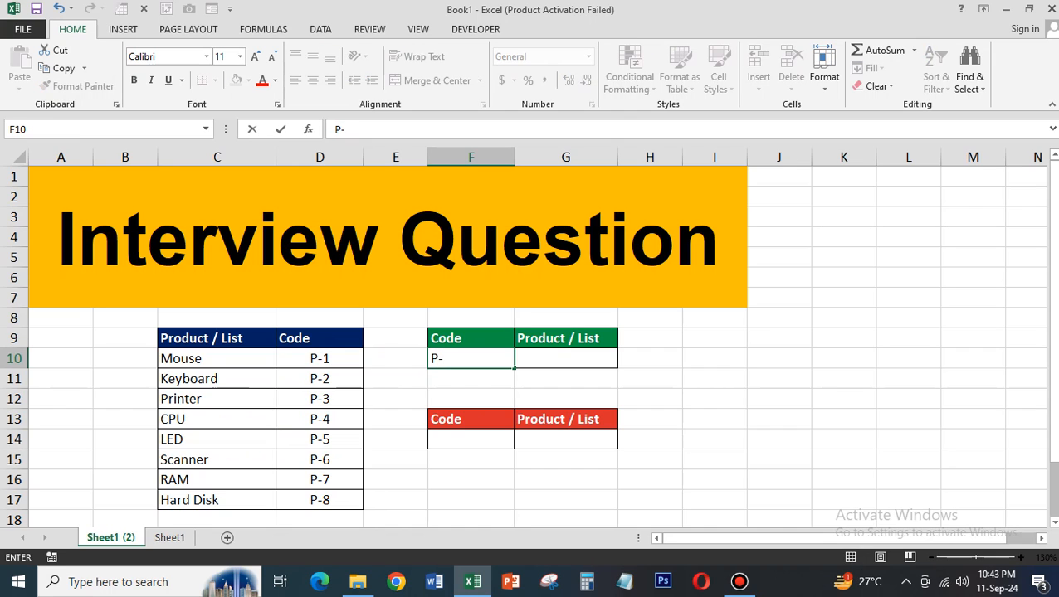
{"action": "type", "text": "4"}
{"action": "key", "text": "Return"}
{"action": "left_click_drag", "start_coordinate": [320, 419], "coordinate": [215, 419]}
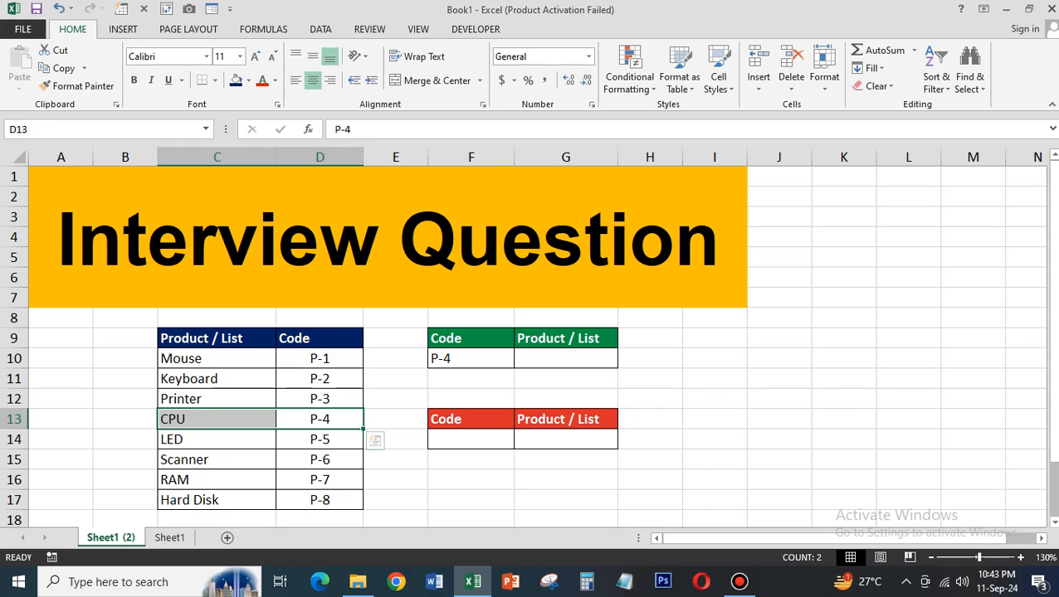
{"action": "left_click", "coordinate": [565, 359]}
{"action": "left_click_drag", "start_coordinate": [201, 338], "coordinate": [320, 499]}
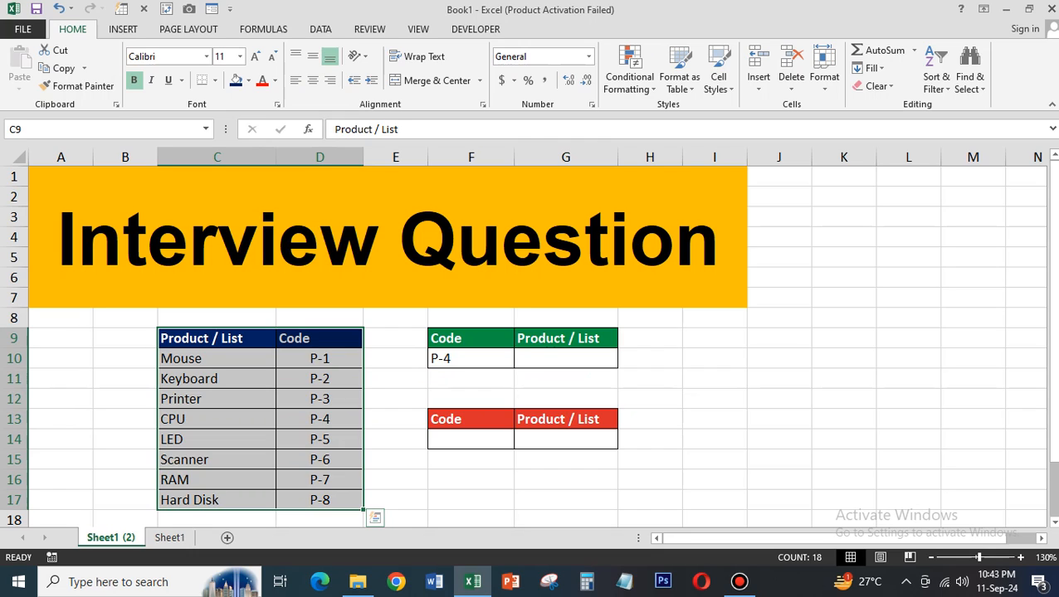
Start a VLOOKUP formula in cell G10 with F10 as the lookup value
{"action": "left_click", "coordinate": [565, 359]}
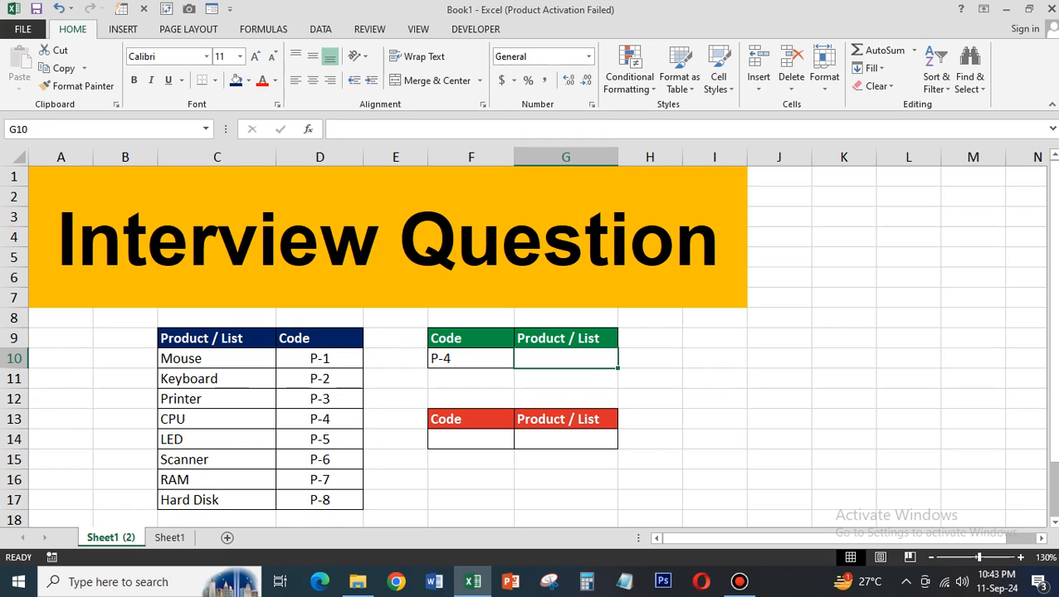
{"action": "type", "text": "=vl"}
{"action": "key", "text": "Tab"}
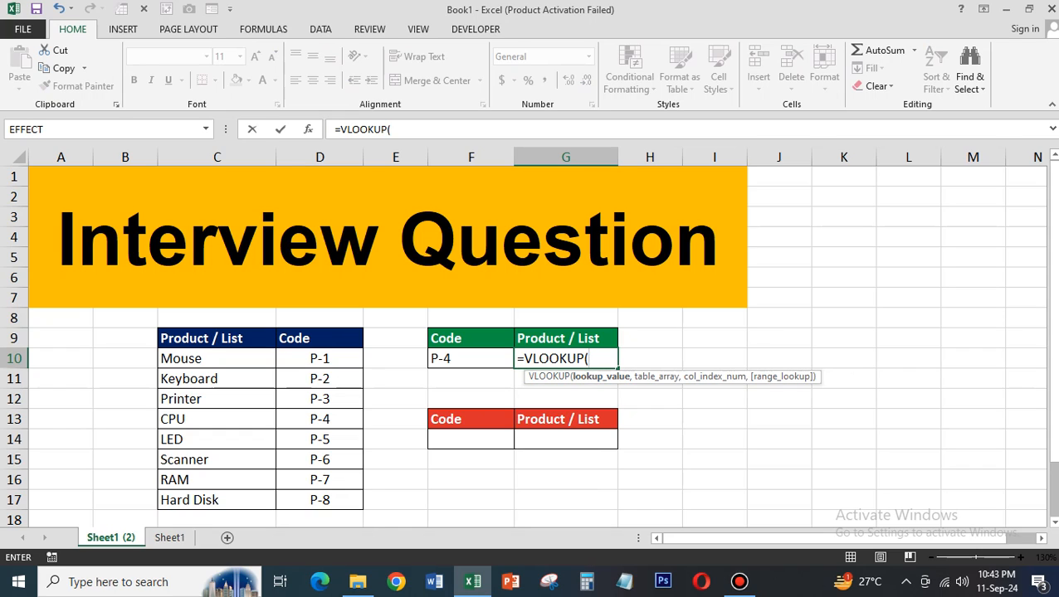
{"action": "left_click", "coordinate": [471, 359]}
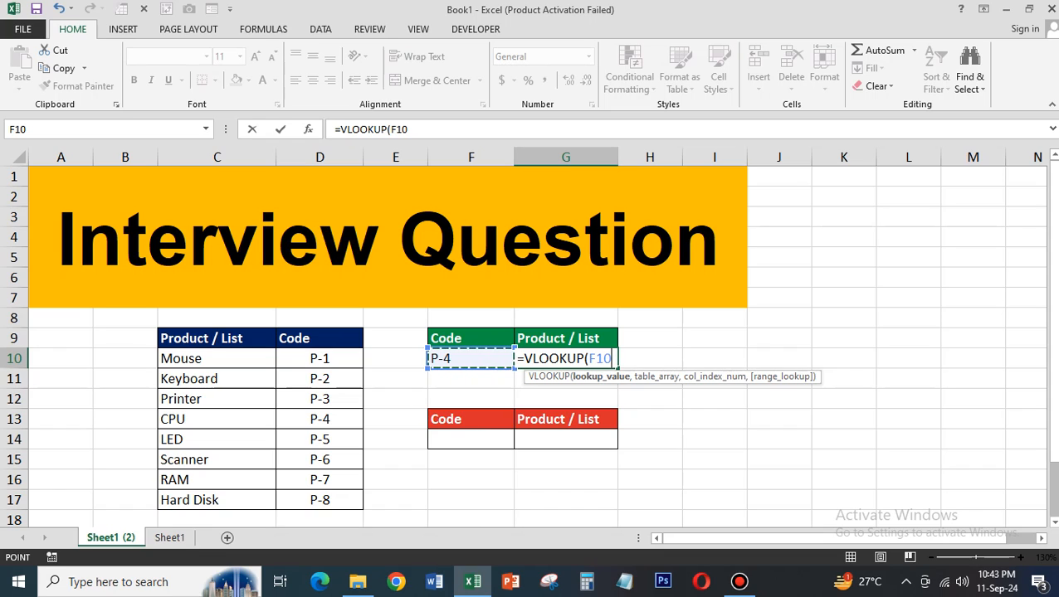
{"action": "type", "text": ","}
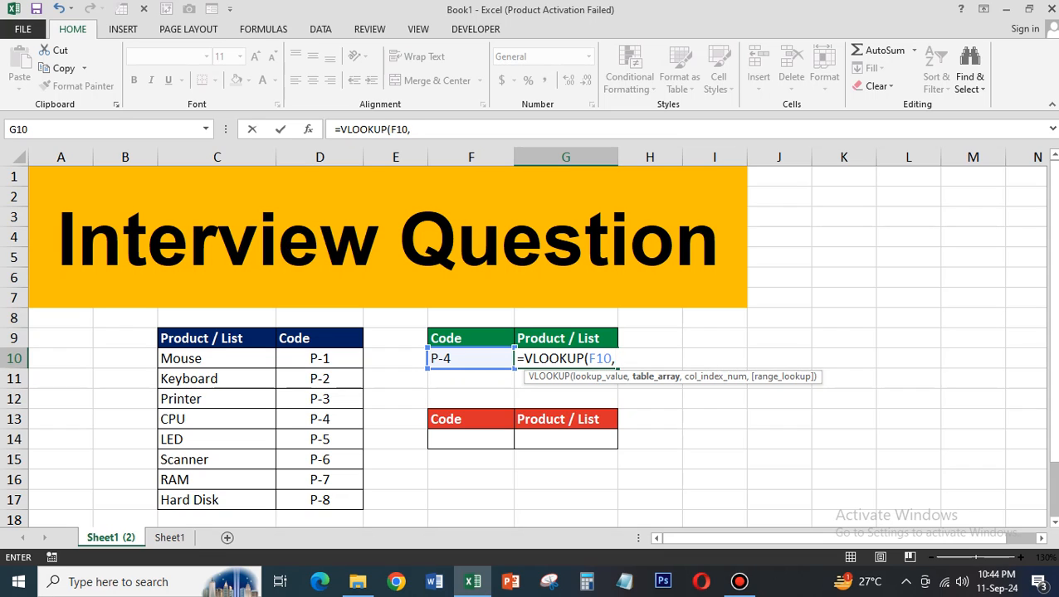
Build the VLOOKUP's table array as IF({1,0},D9:D17,C9:C17) so the Code column precedes the Product / List column
{"action": "type", "text": "if"}
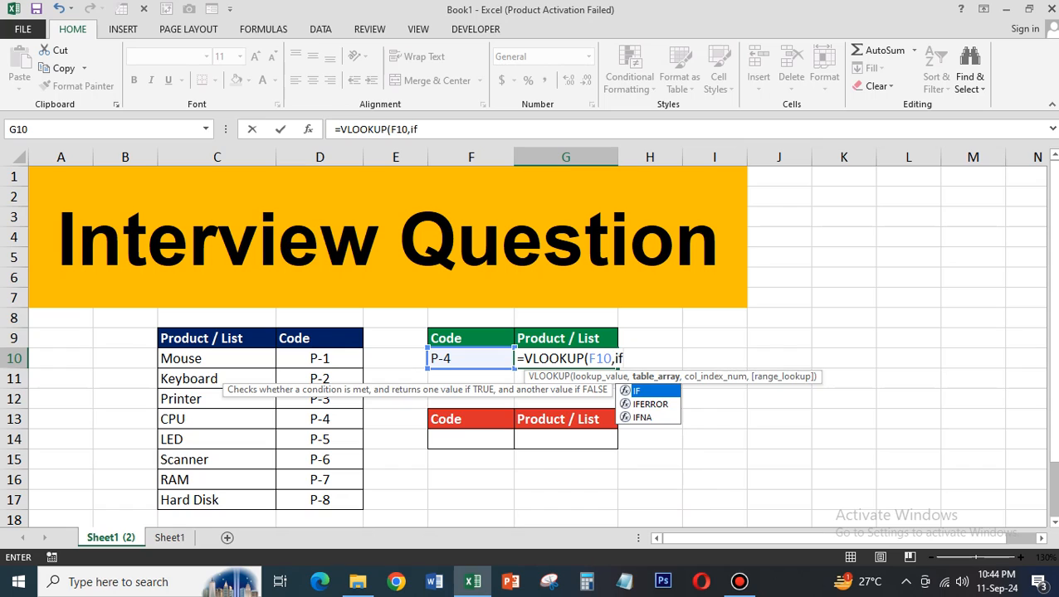
{"action": "key", "text": "Tab"}
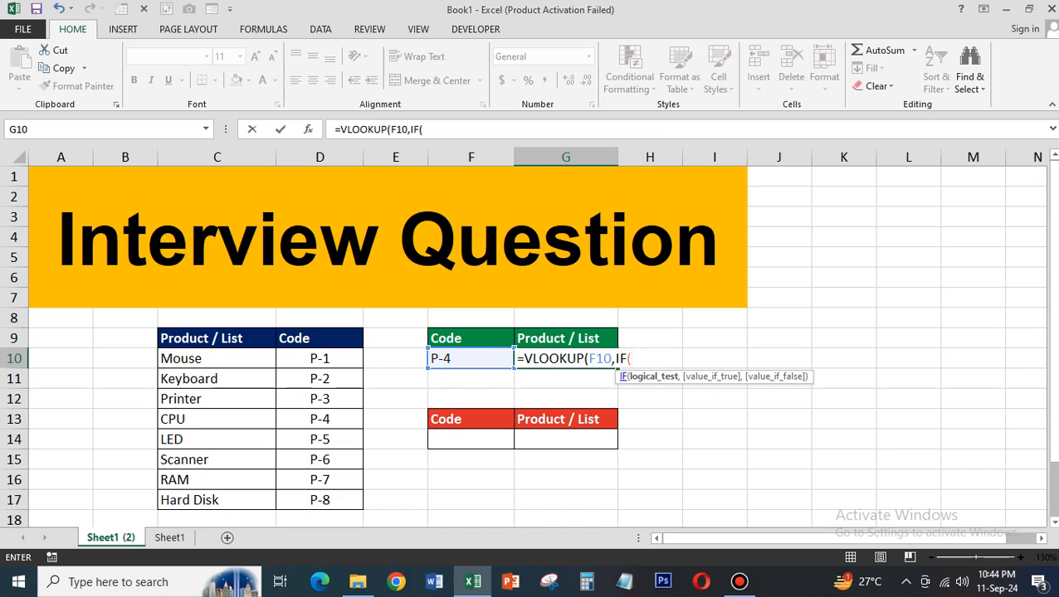
{"action": "type", "text": "["}
{"action": "key", "text": "BackSpace"}
{"action": "type", "text": "{1,0}"}
{"action": "type", "text": ","}
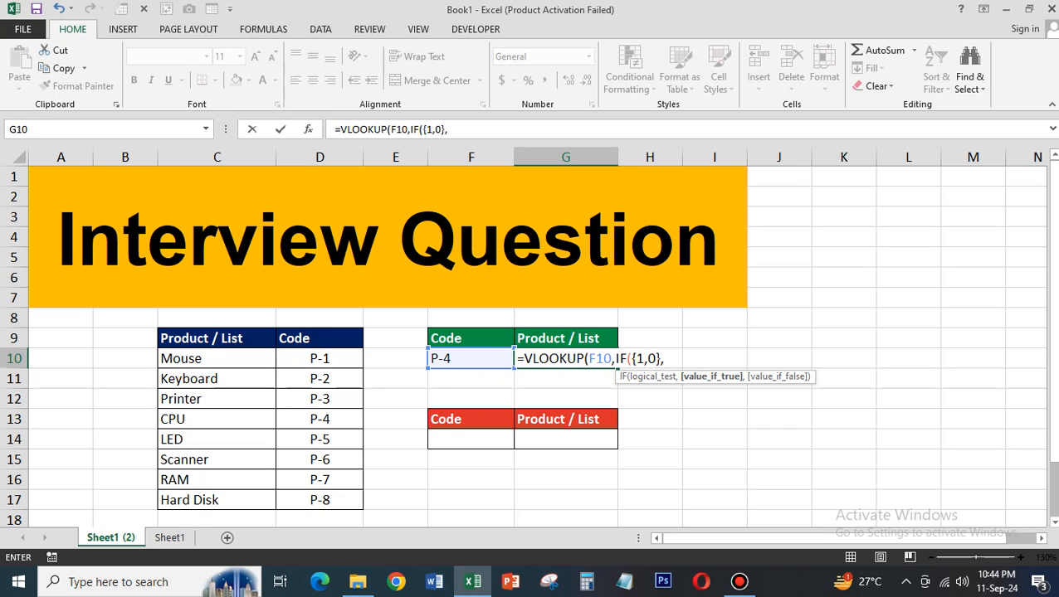
{"action": "left_click_drag", "start_coordinate": [332, 338], "coordinate": [348, 500]}
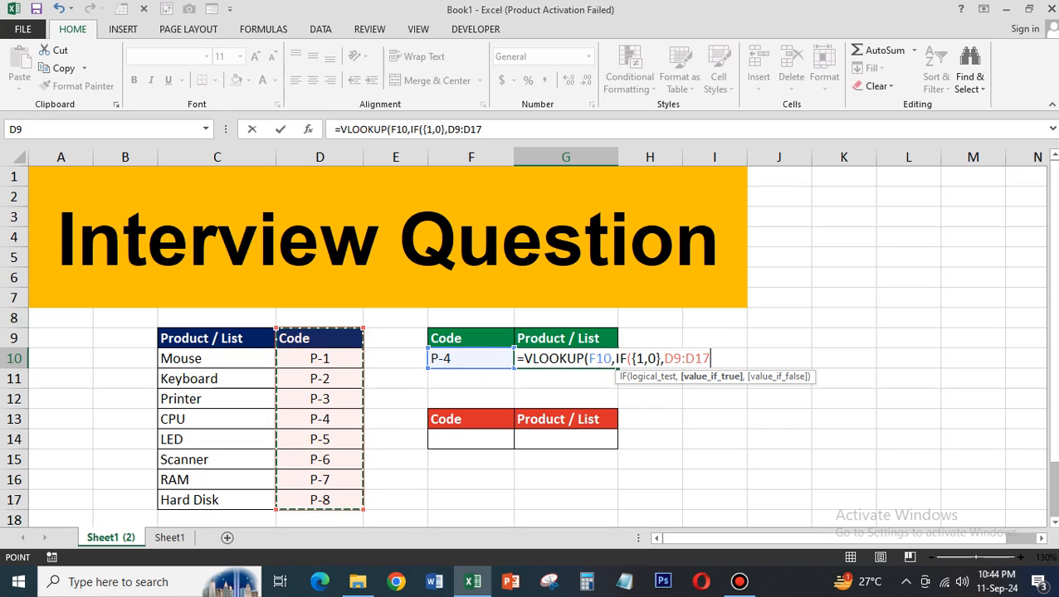
{"action": "type", "text": ","}
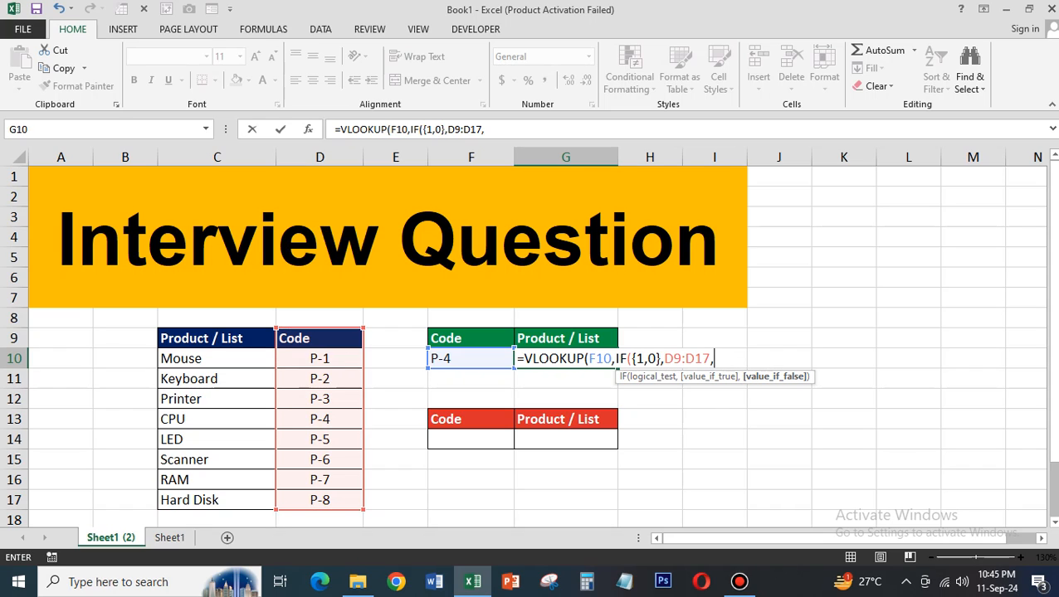
{"action": "left_click_drag", "start_coordinate": [207, 339], "coordinate": [274, 502]}
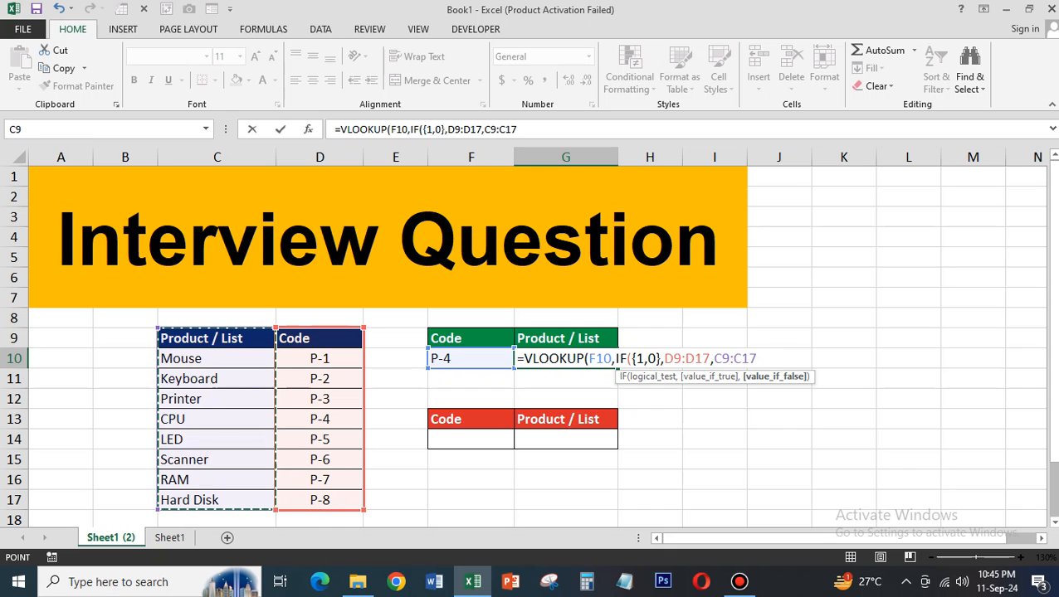
{"action": "type", "text": "),"}
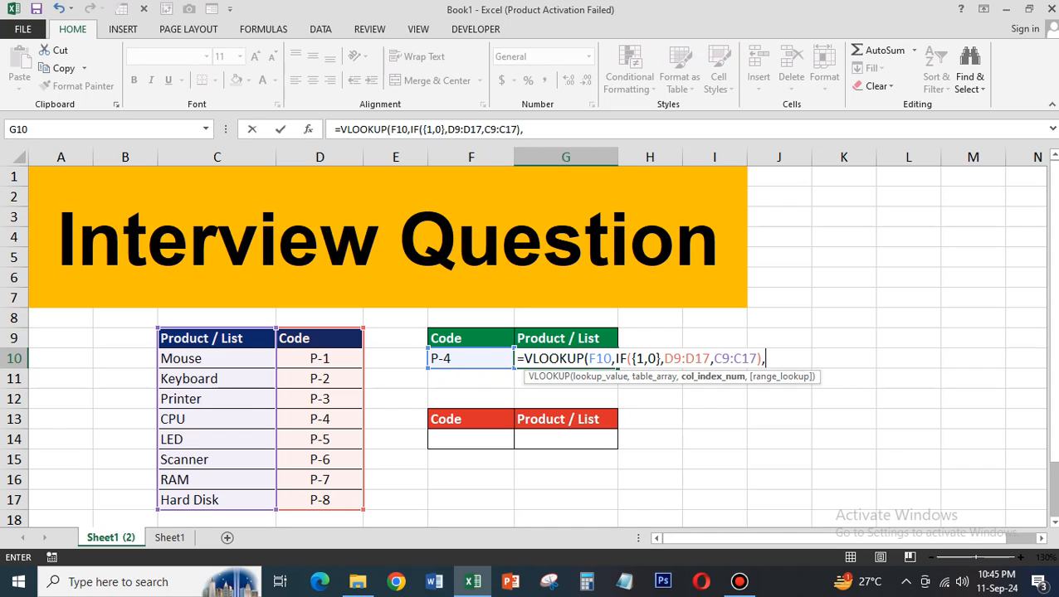
Complete the VLOOKUP in G10 with column index 2 and range lookup 0 for an exact match
{"action": "type", "text": "2,0"}
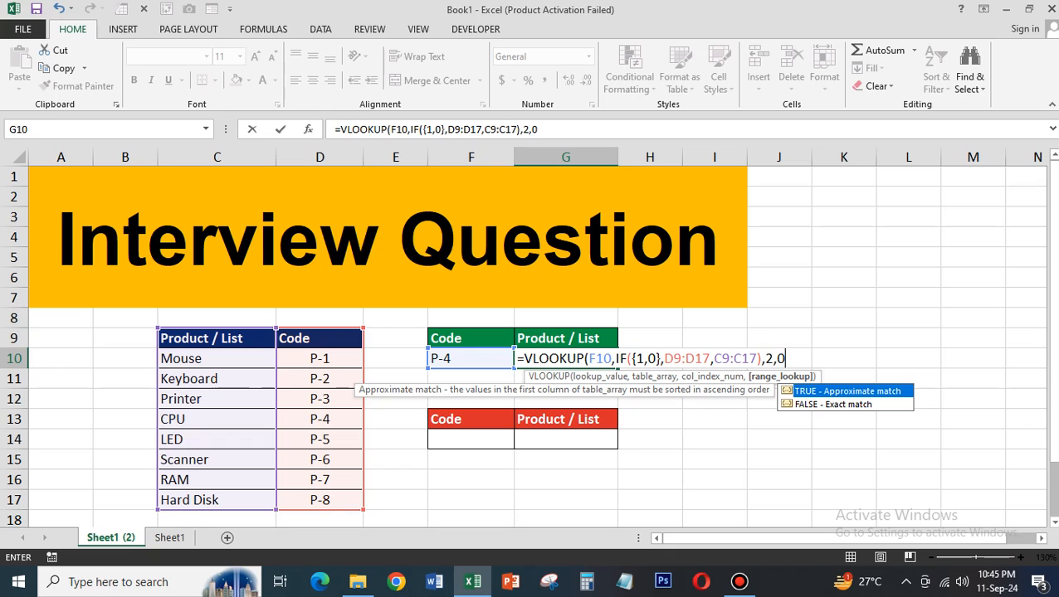
{"action": "type", "text": ")"}
{"action": "key", "text": "Return"}
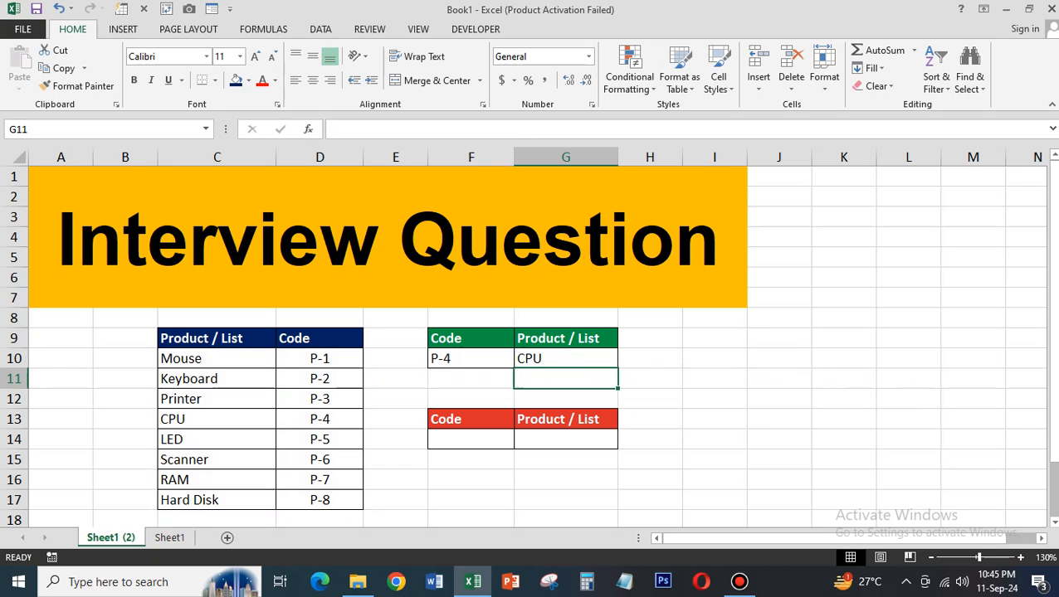
Set the lookup code in F10 to P-6 and review the VLOOKUP formula in G10
{"action": "left_click", "coordinate": [472, 358]}
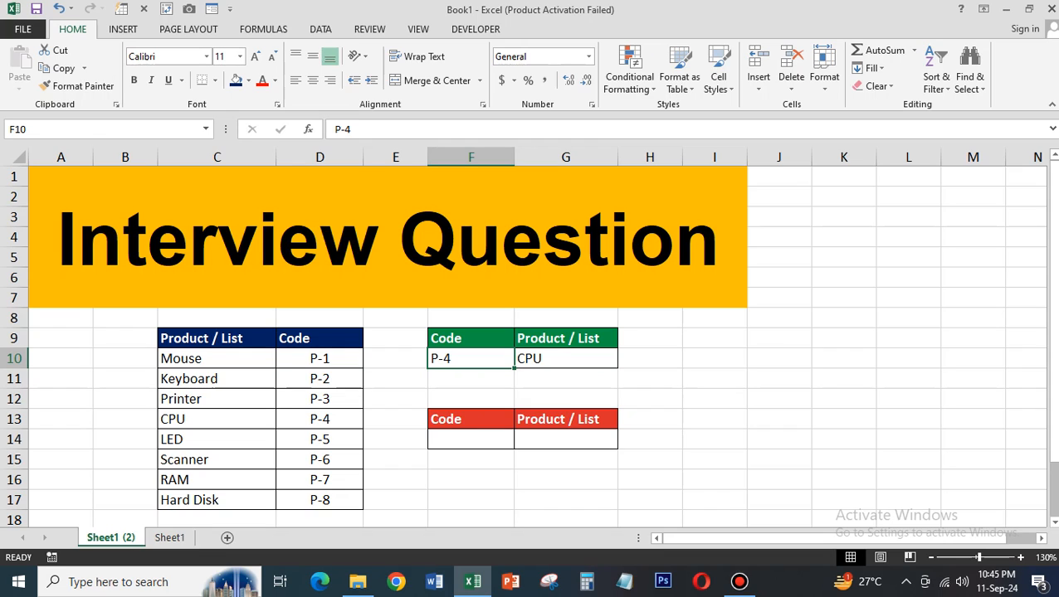
{"action": "type", "text": "P-6"}
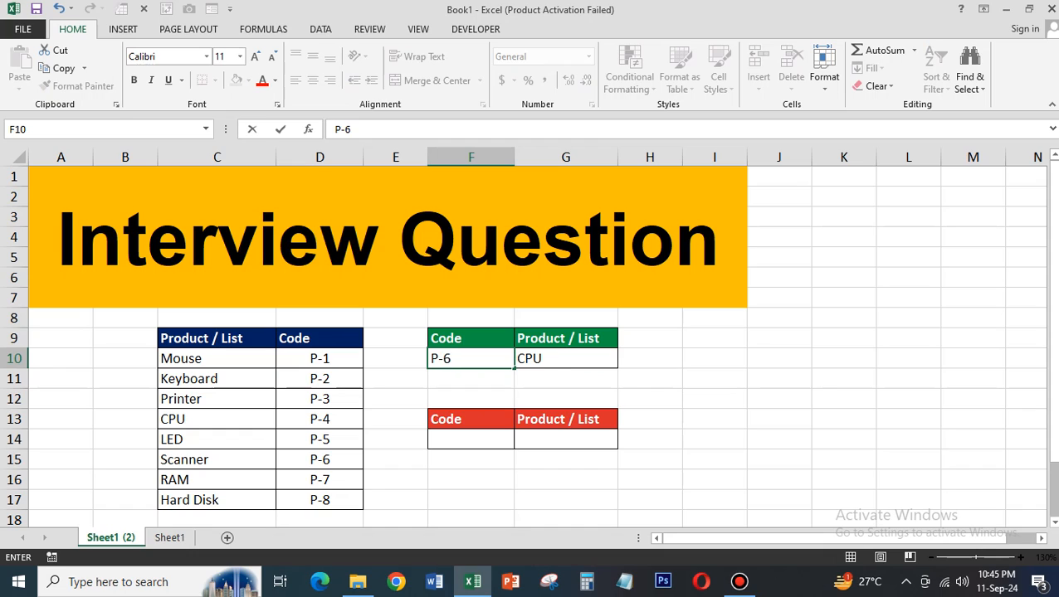
{"action": "key", "text": "Return"}
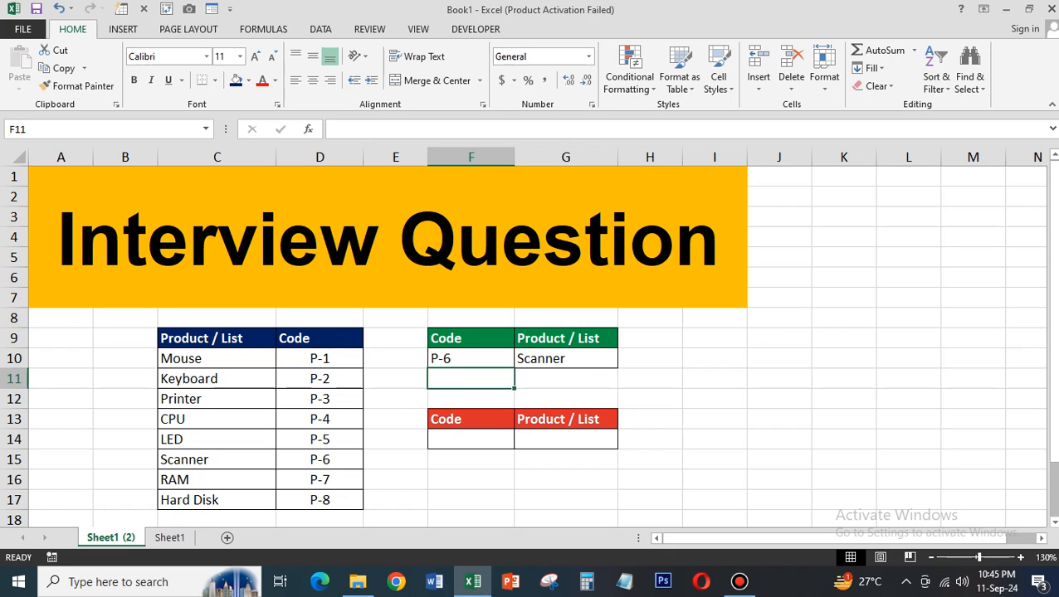
{"action": "double_click", "coordinate": [533, 359]}
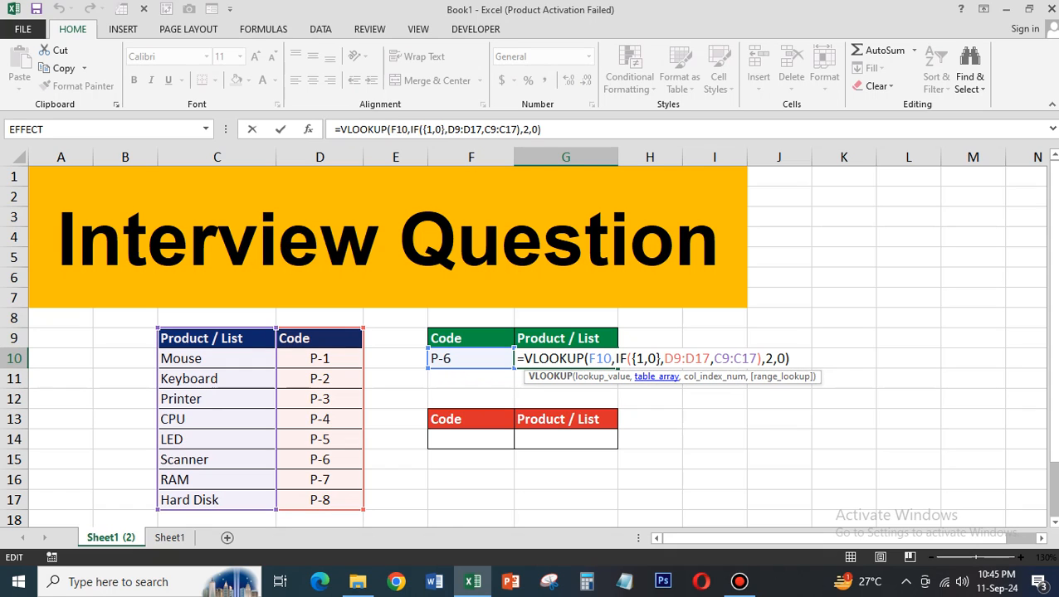
{"action": "key", "text": "ctrl+shift+Return"}
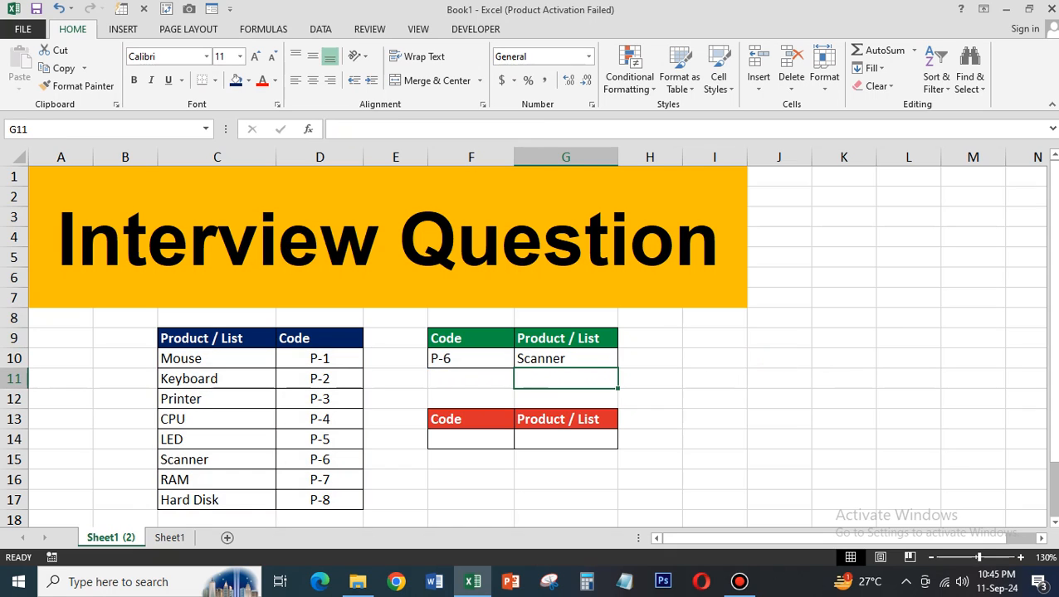
Enter the code P-8 in cell F14 of the red lookup table
{"action": "left_click", "coordinate": [470, 440]}
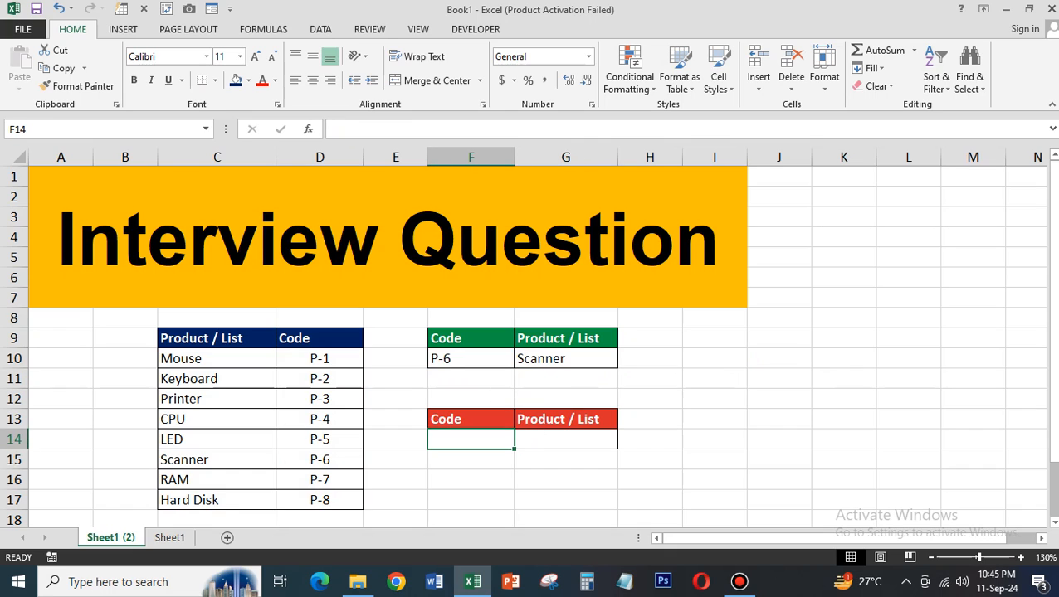
{"action": "type", "text": "P-8"}
{"action": "key", "text": "Return"}
Start a VLOOKUP formula in cell G14 with F14 as the lookup value
{"action": "left_click", "coordinate": [566, 439]}
{"action": "type", "text": "="}
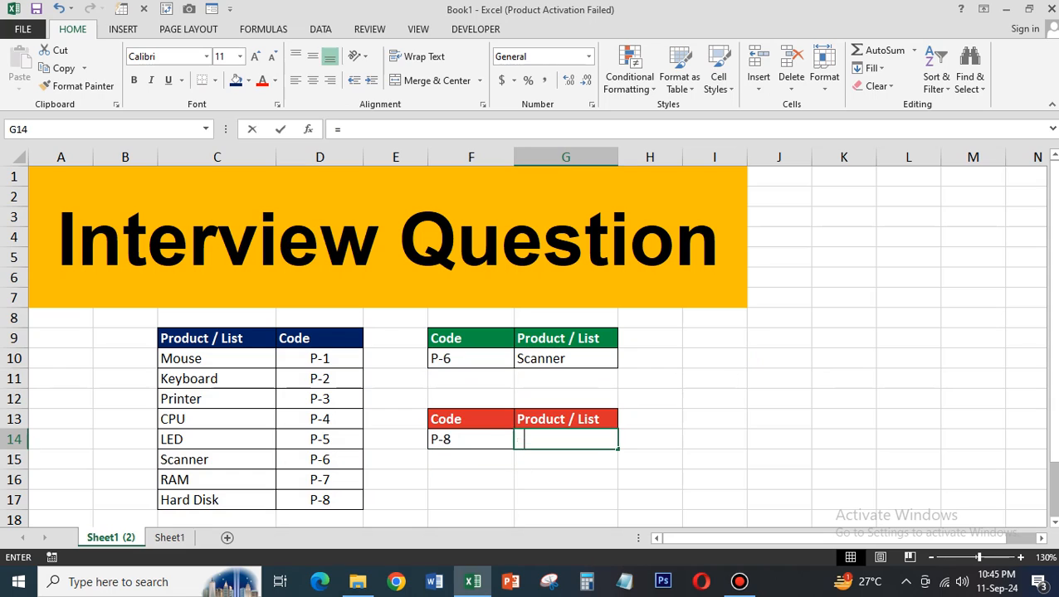
{"action": "type", "text": "vl"}
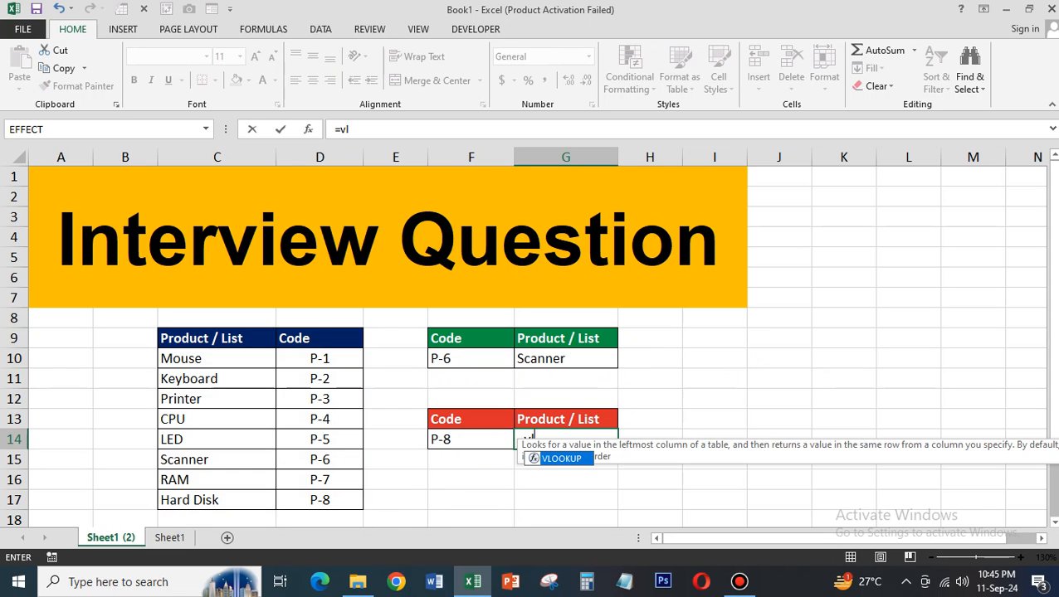
{"action": "type", "text": "v"}
{"action": "key", "text": "BackSpace"}
{"action": "key", "text": "BackSpace"}
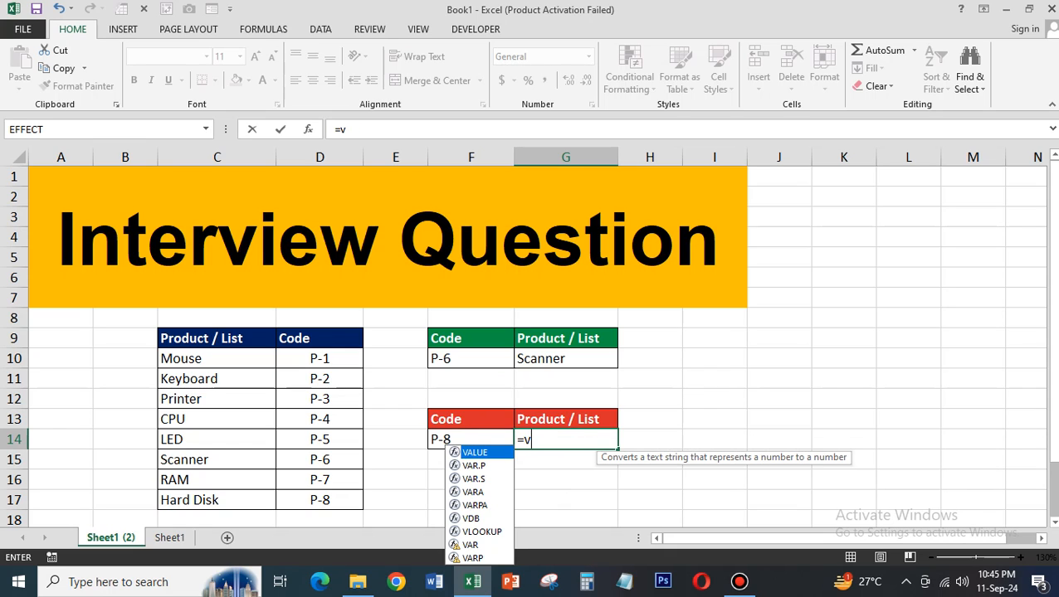
{"action": "type", "text": "lo"}
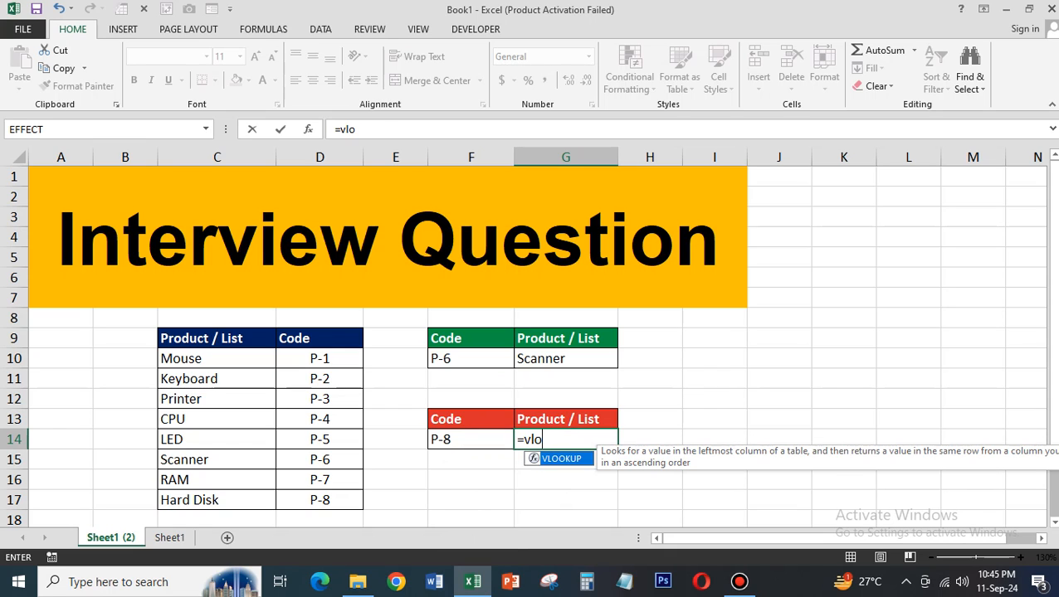
{"action": "key", "text": "Tab"}
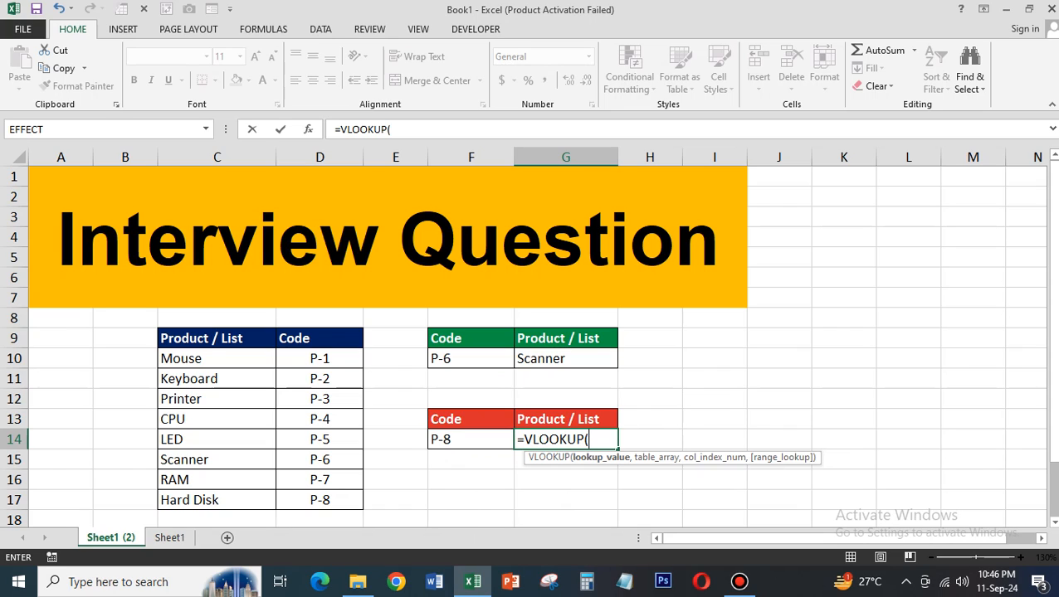
{"action": "key", "text": "Left"}
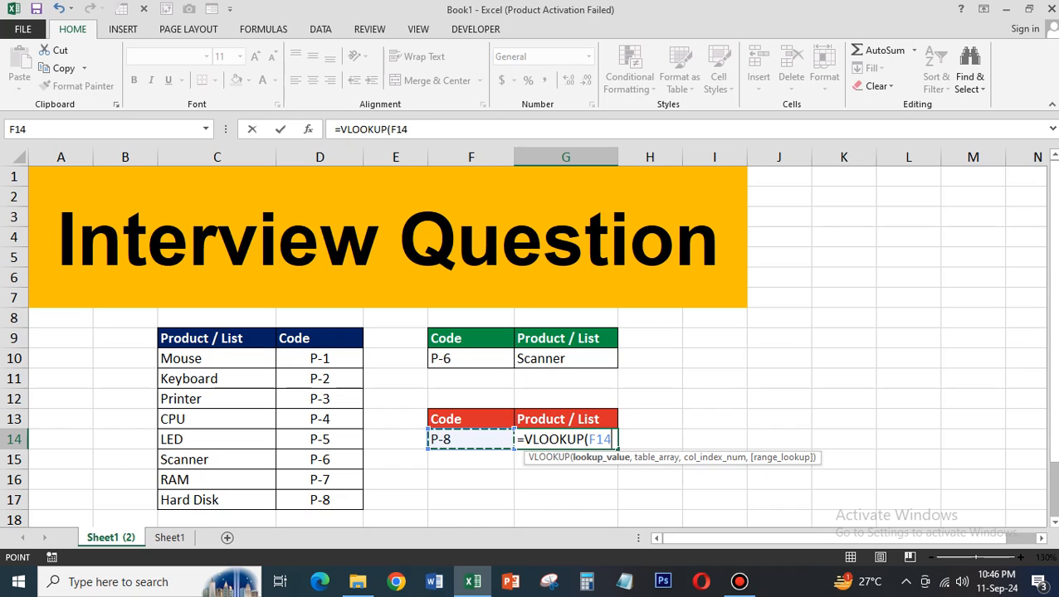
{"action": "type", "text": ","}
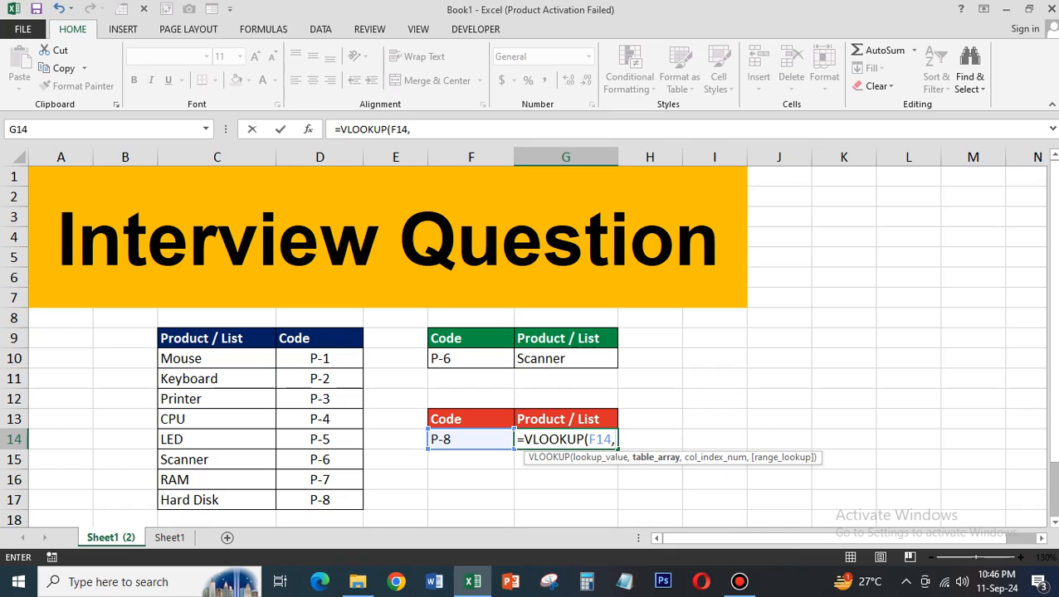
Complete the VLOOKUP in G14 with IF({0,1},C9:C17,D9:D17) as the table array, column index 2 and range lookup 0
{"action": "type", "text": "IF("}
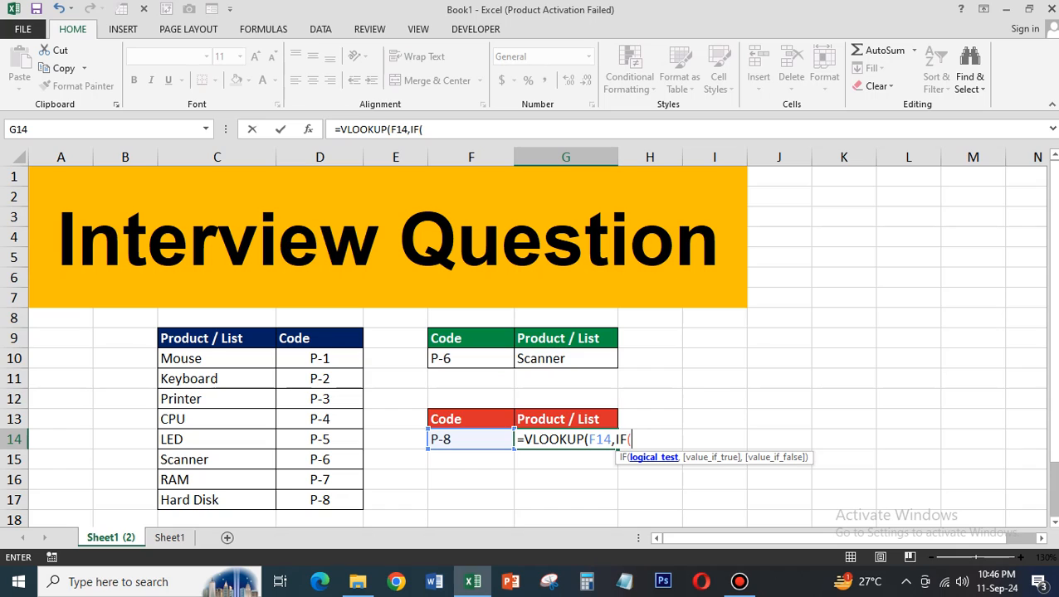
{"action": "type", "text": "{0,1},"}
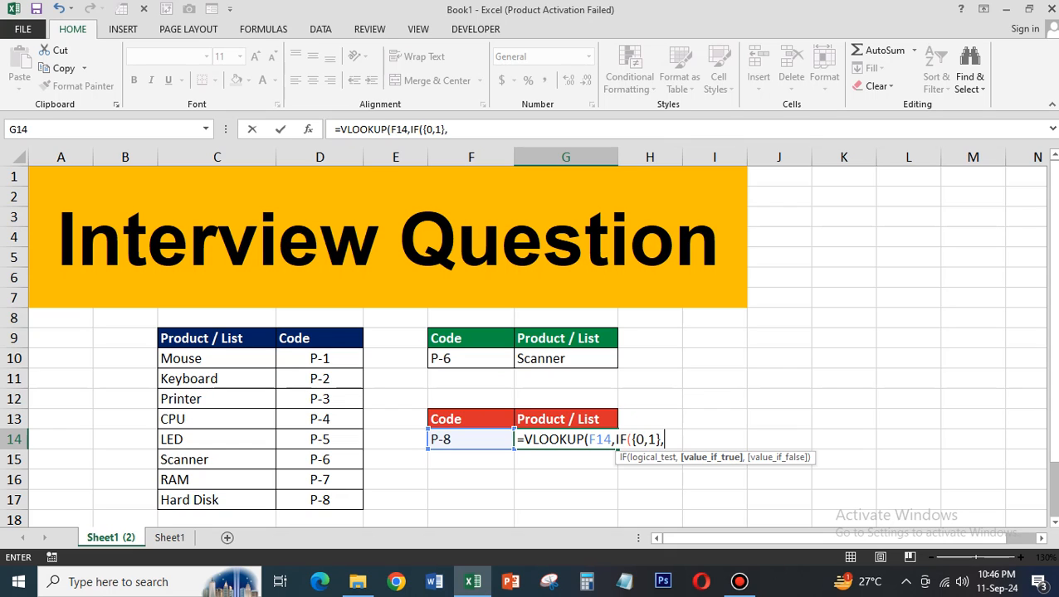
{"action": "left_click_drag", "start_coordinate": [207, 339], "coordinate": [249, 501]}
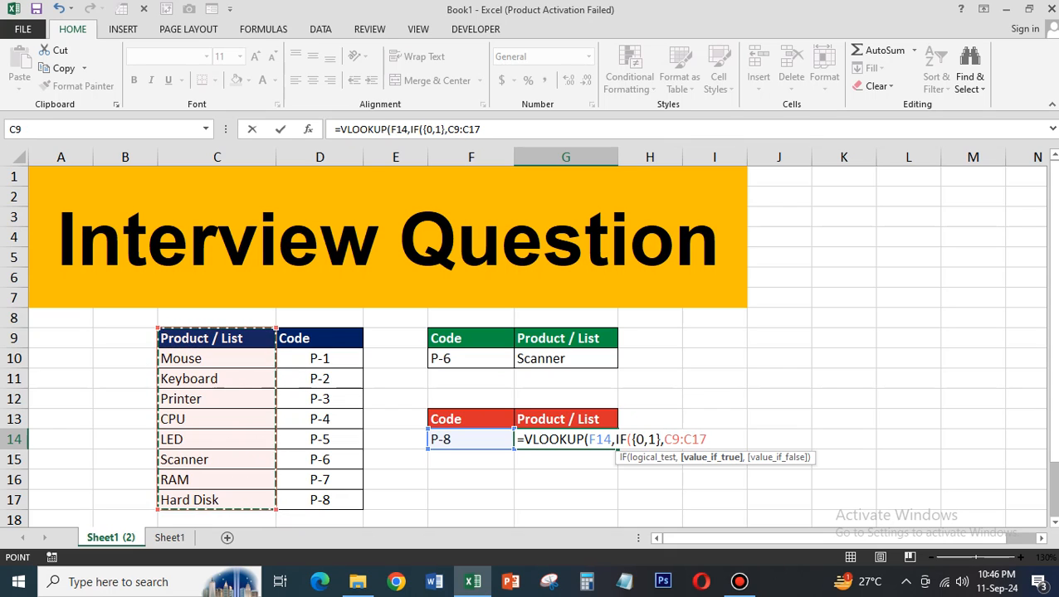
{"action": "type", "text": ","}
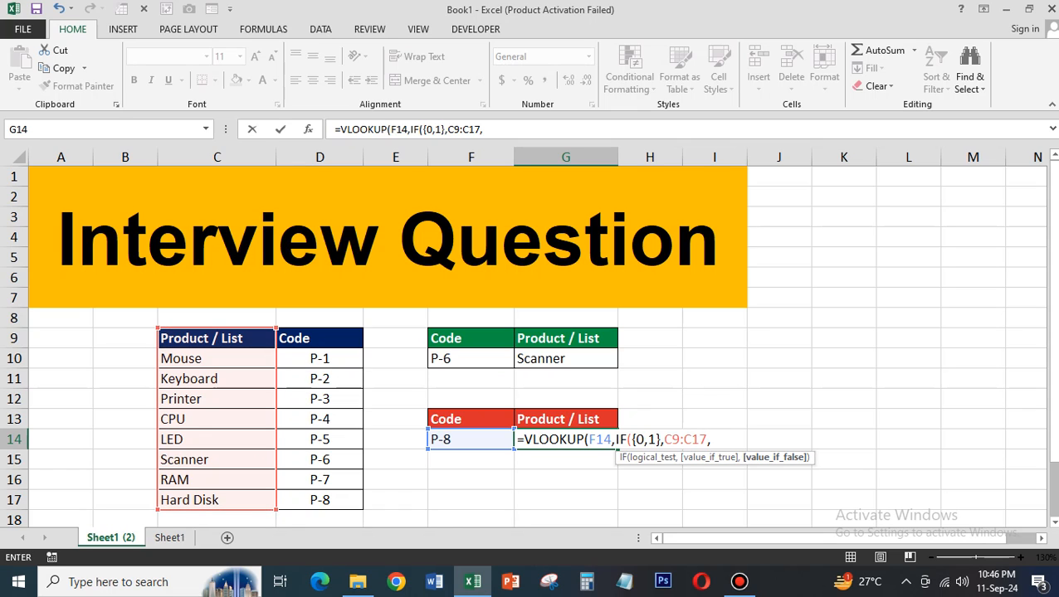
{"action": "left_click_drag", "start_coordinate": [353, 339], "coordinate": [357, 501]}
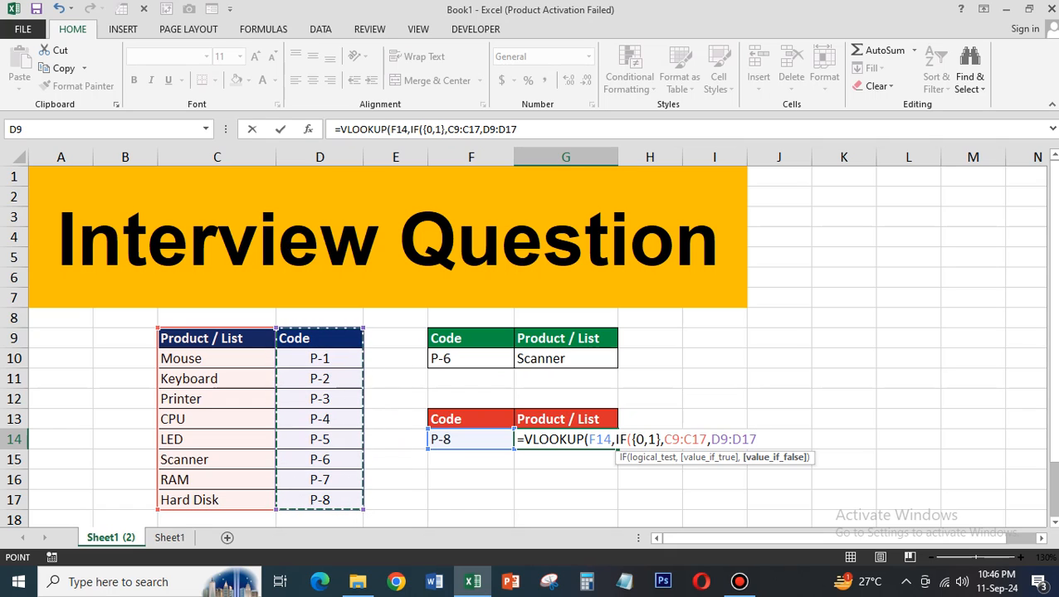
{"action": "type", "text": "),"}
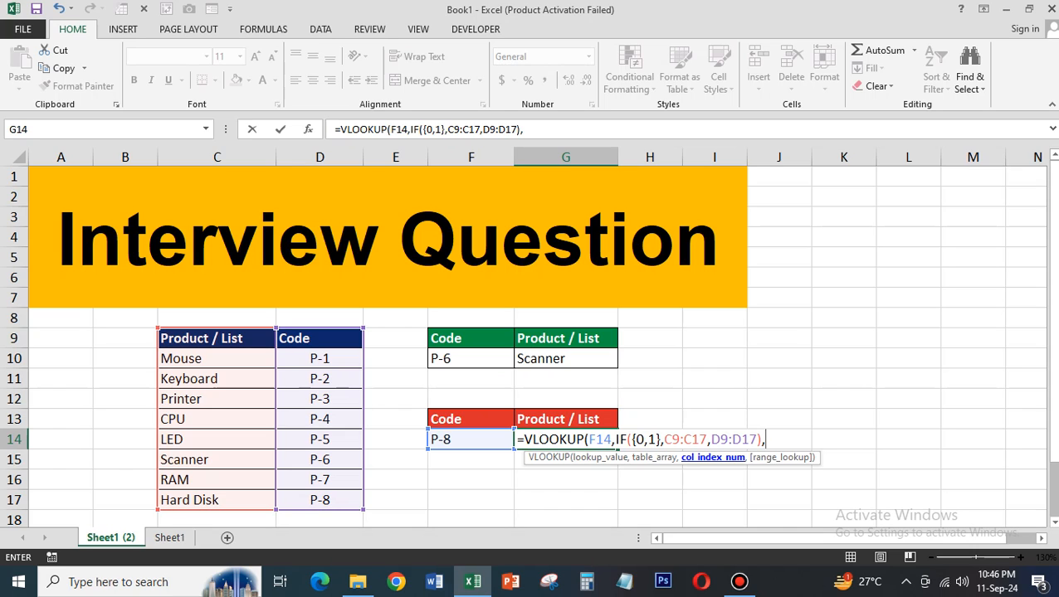
{"action": "type", "text": "2,0)"}
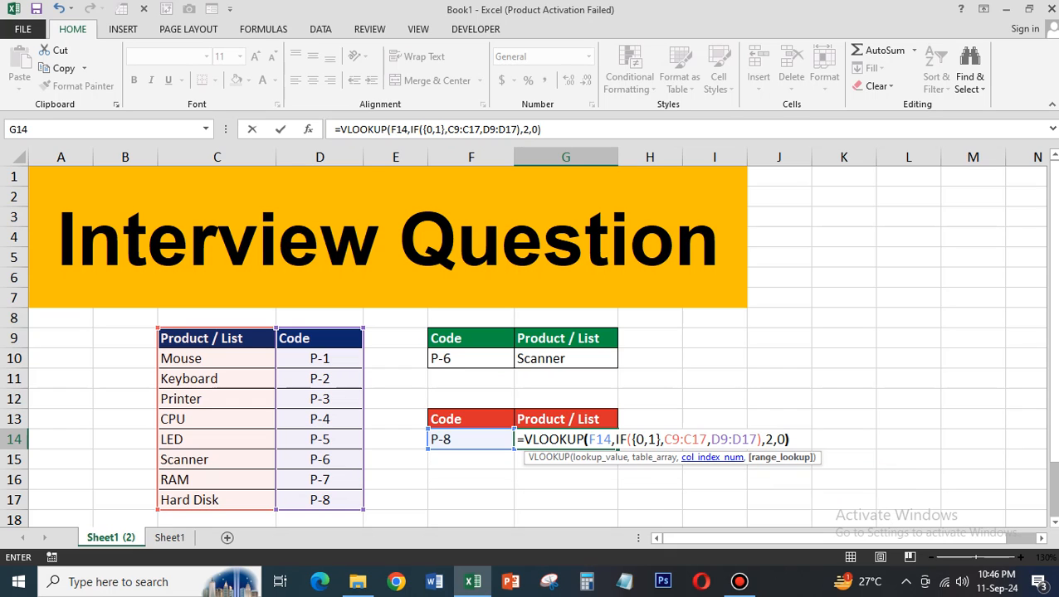
{"action": "key", "text": "ctrl+shift+Return"}
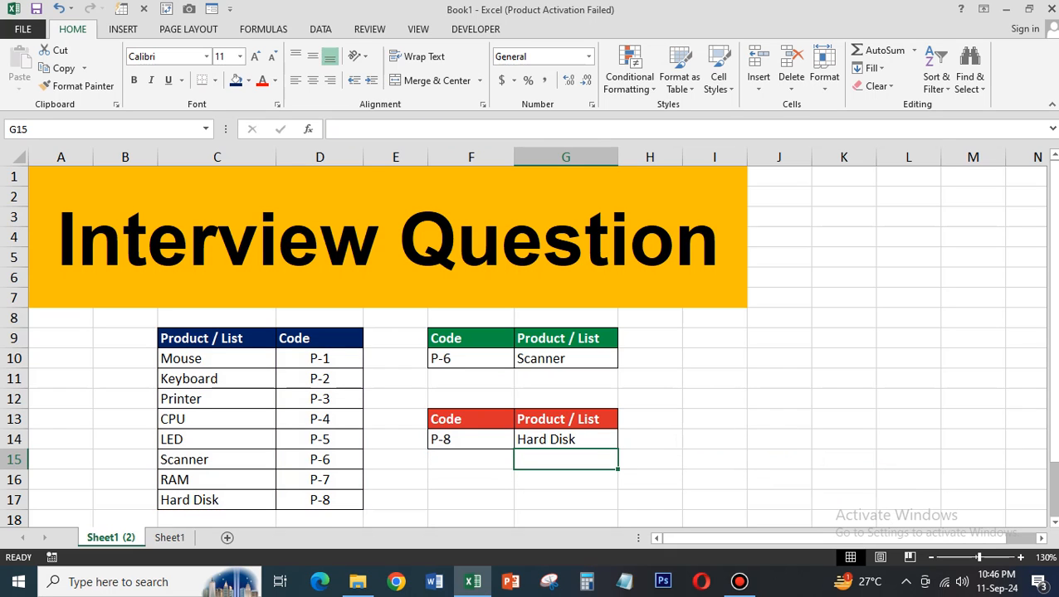
{"action": "left_click", "coordinate": [471, 439]}
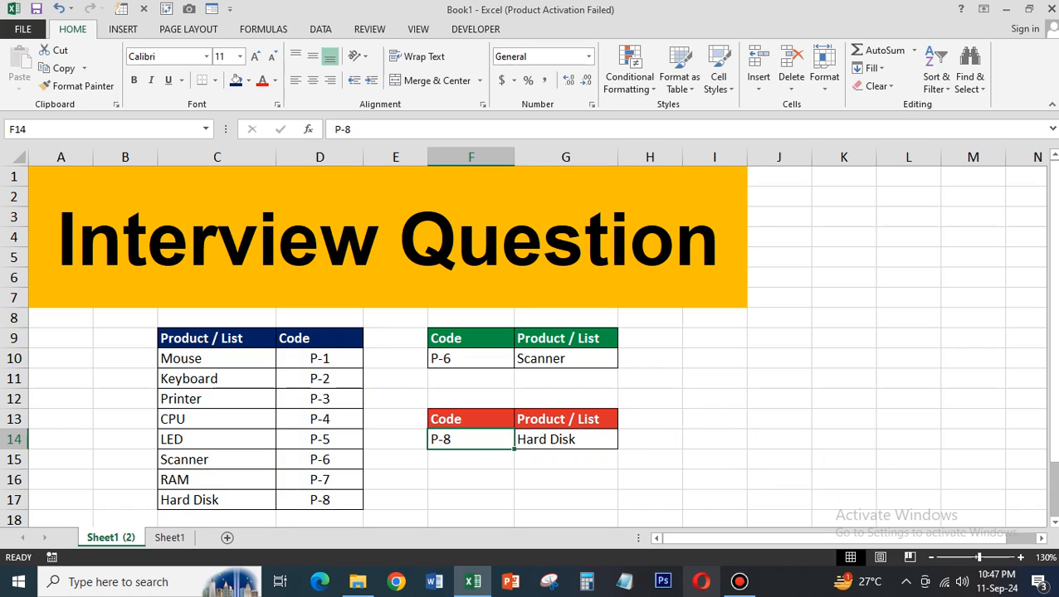
{"action": "left_click", "coordinate": [738, 582]}
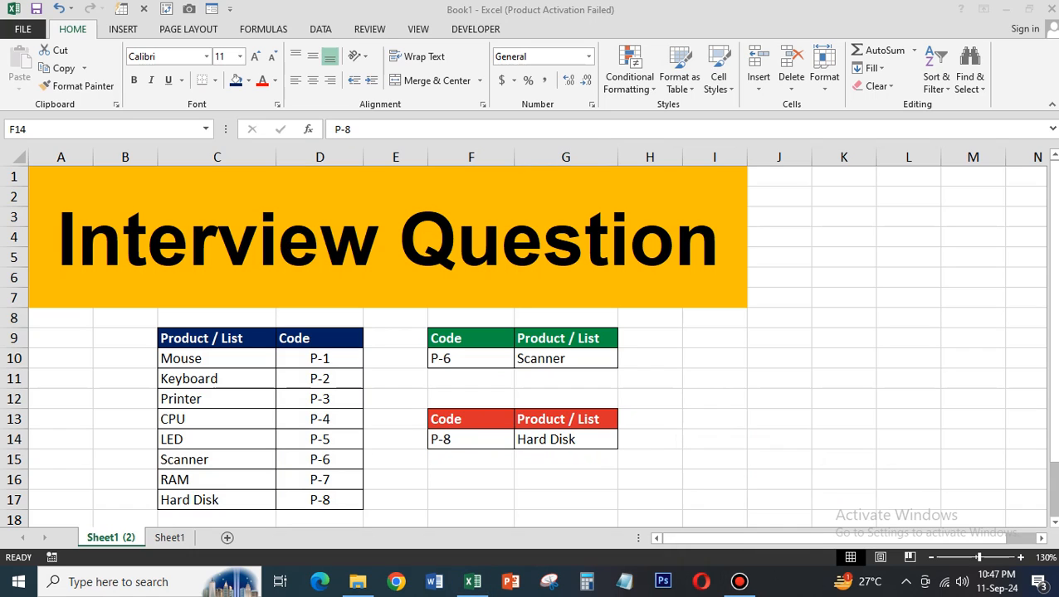